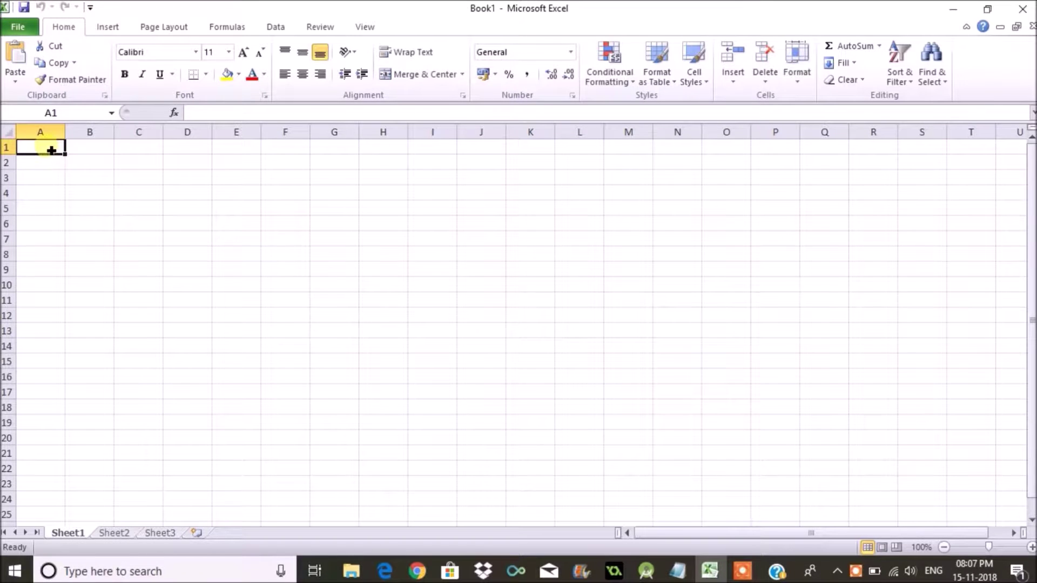
Step: Enter the headers Name, age, salary and gender into cells A1 through D1
text(Nam)
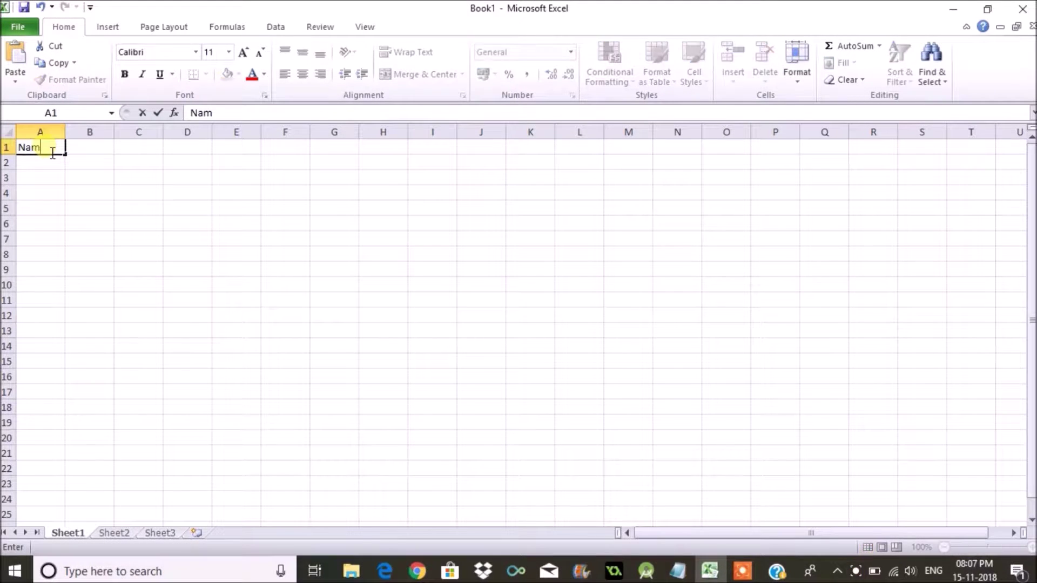
text(e)
click(89, 151)
text(age)
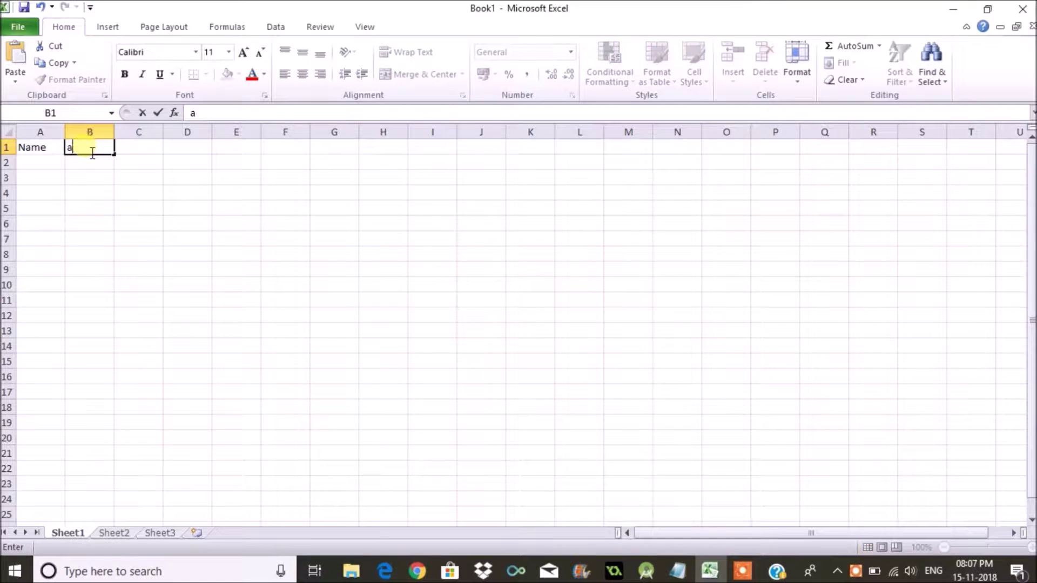
click(139, 148)
text(sal)
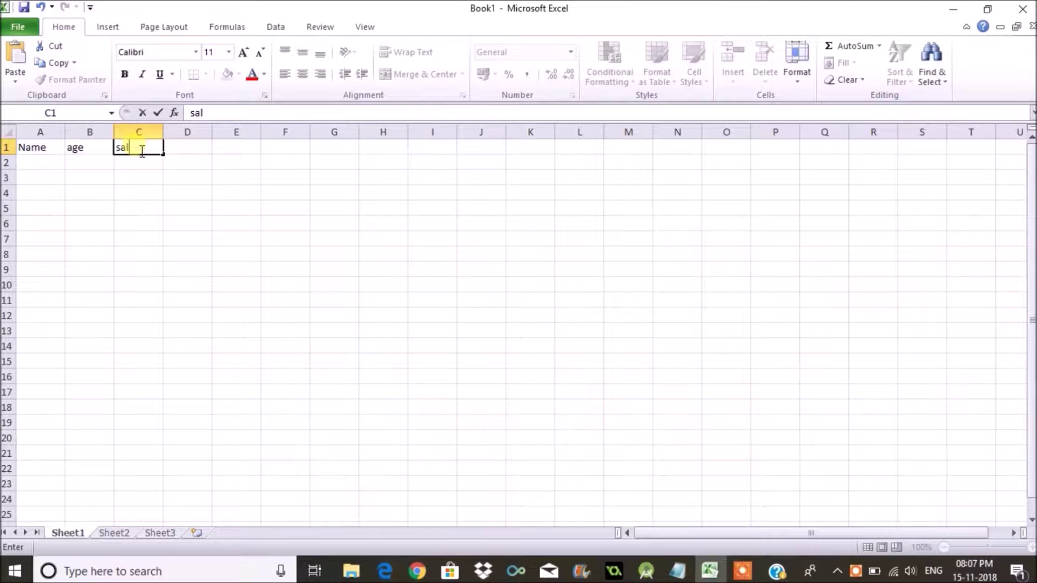
text(ary)
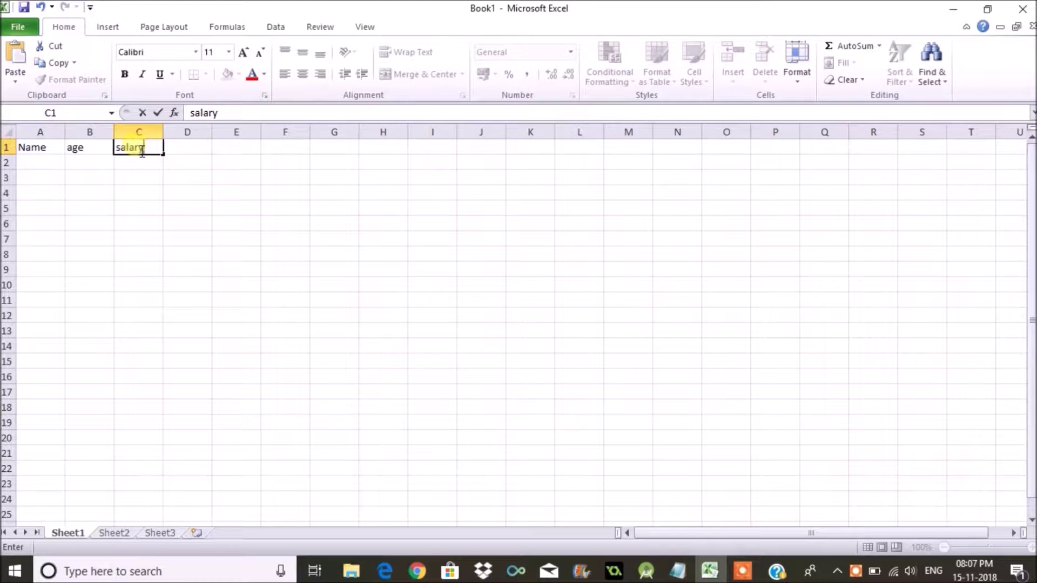
click(187, 150)
text(gender)
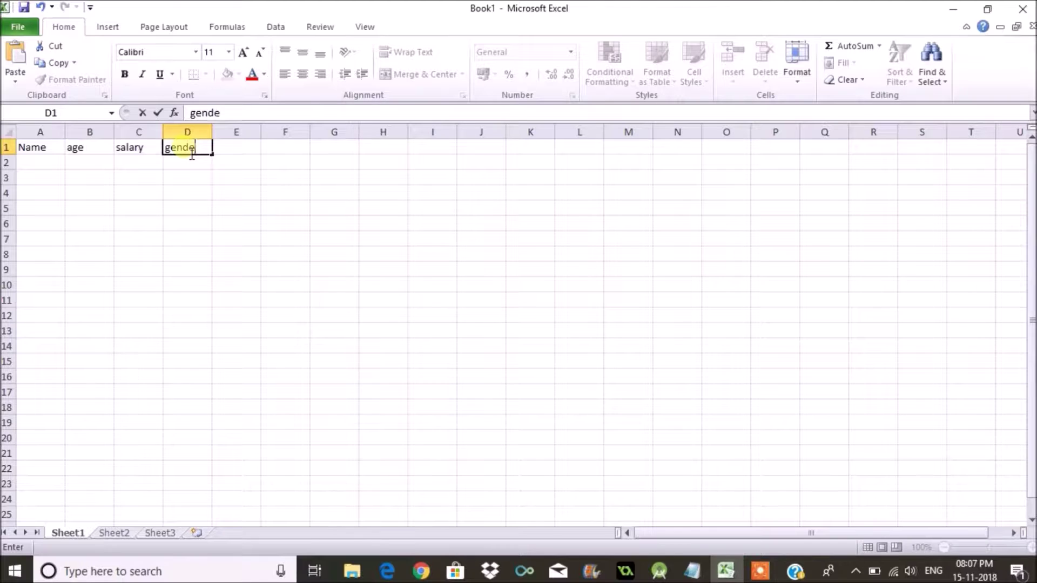
click(46, 163)
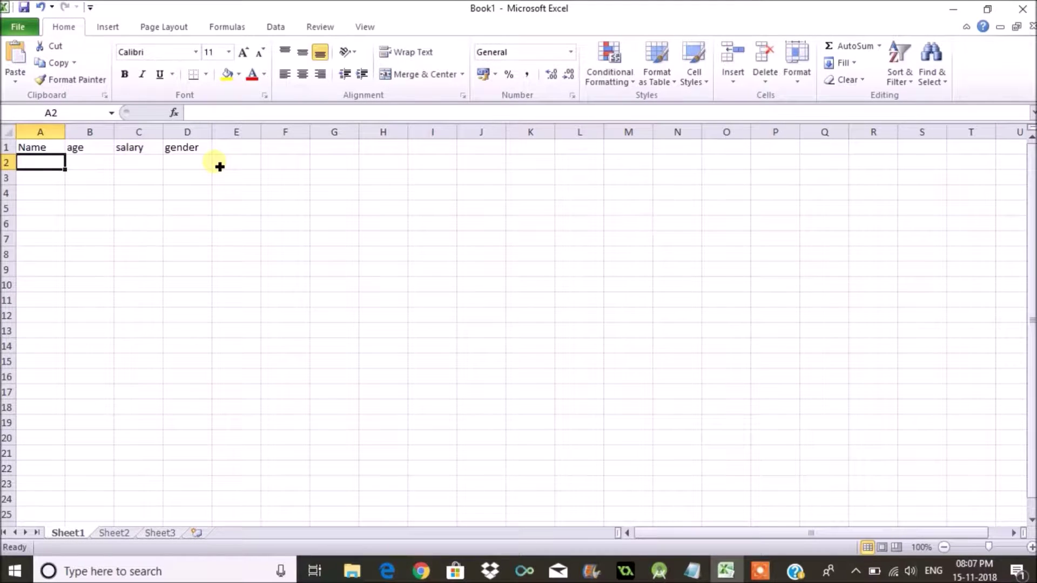
Step: Convert the header range A1:D1 into an Excel table with 'My table has headers' ticked
click(208, 151)
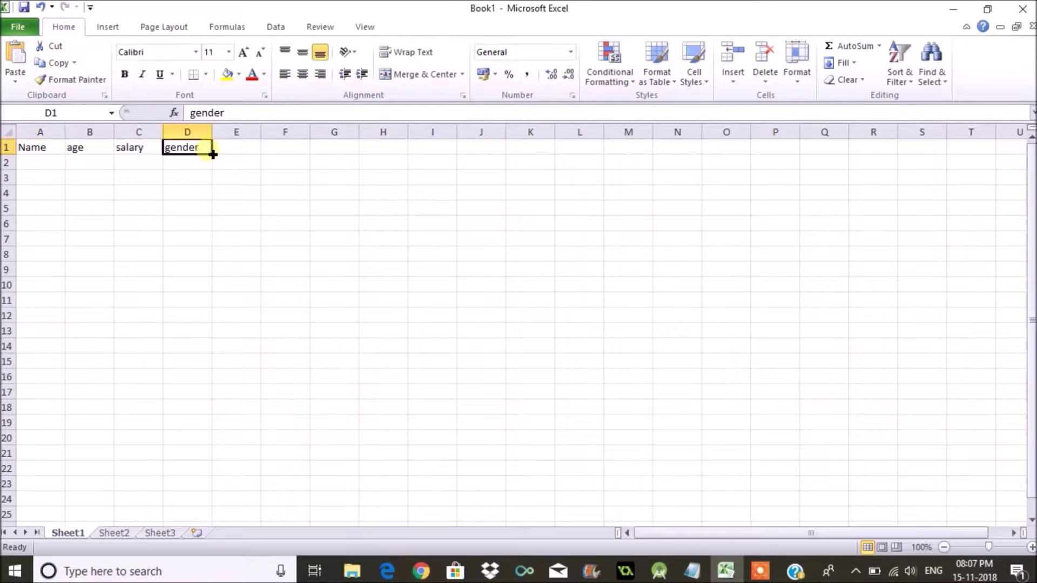
drag(203, 151, 52, 150)
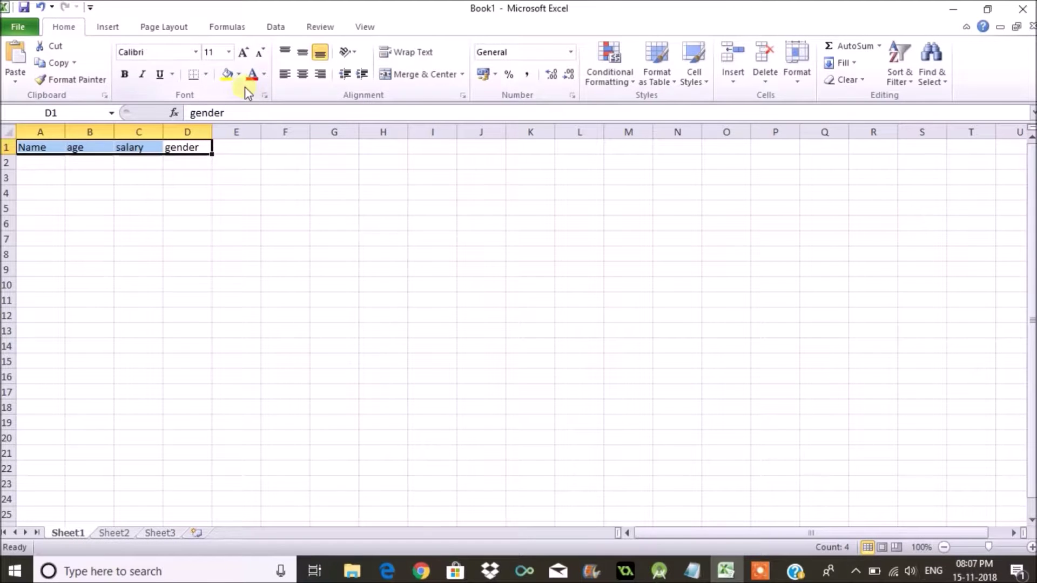
click(108, 27)
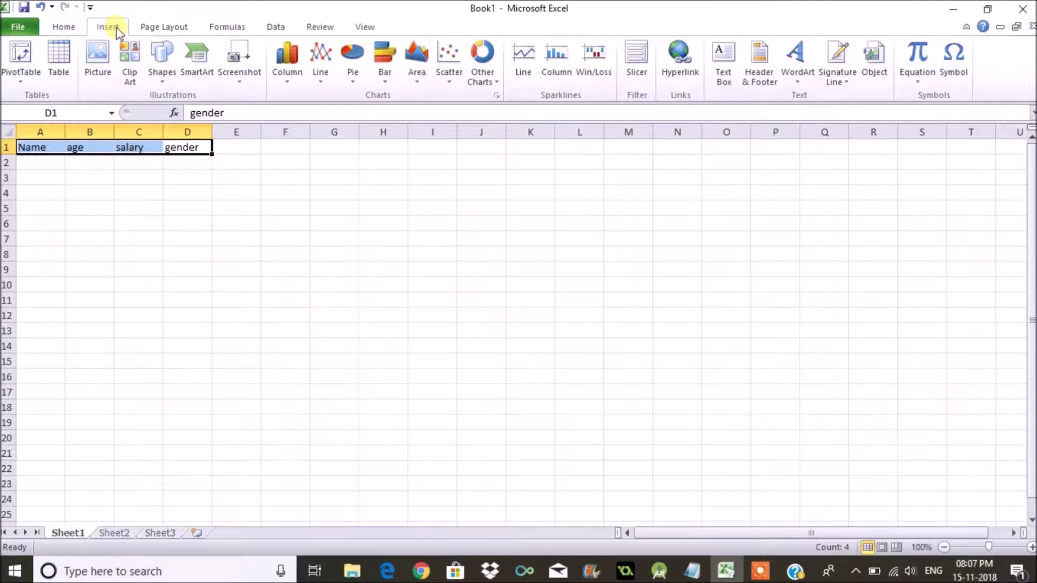
click(64, 55)
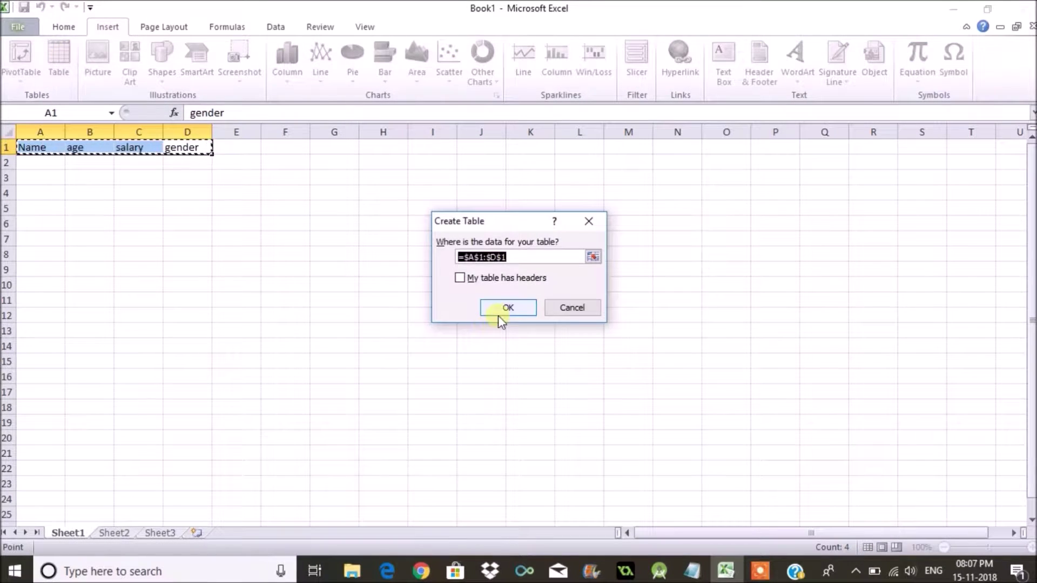
click(461, 278)
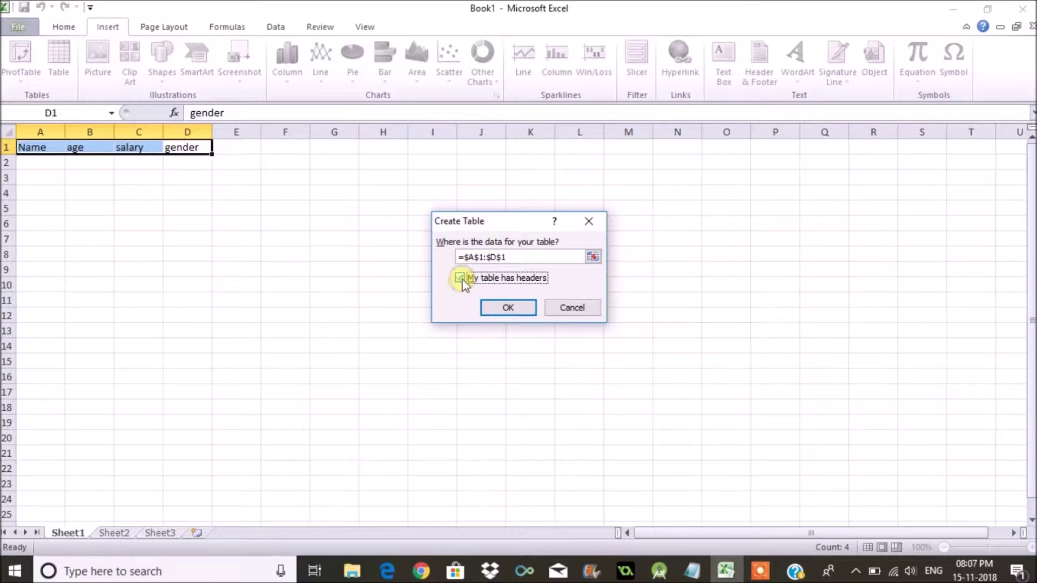
click(507, 308)
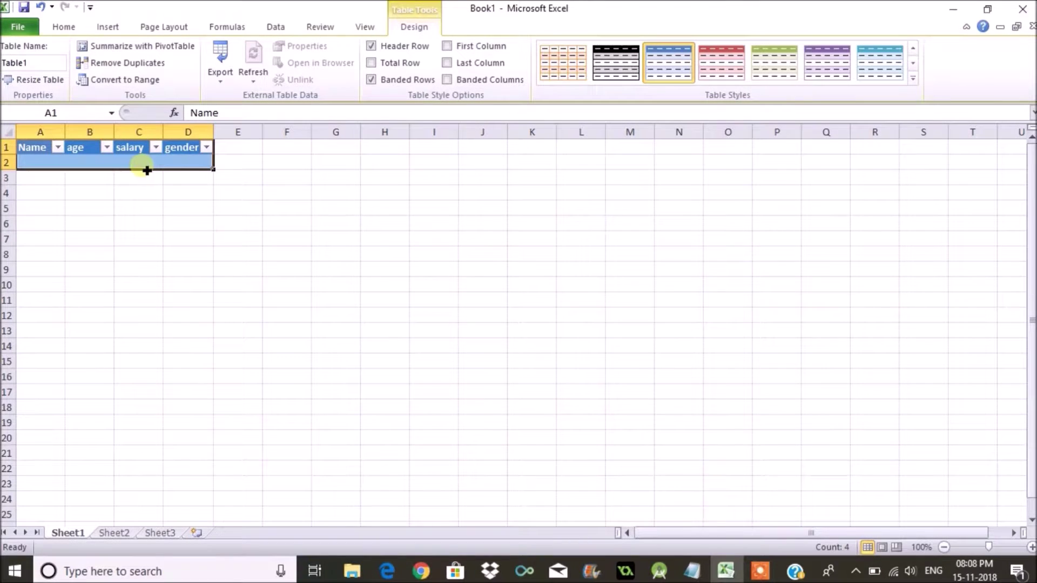
Step: Open Excel Options at the Customize Ribbon page
click(18, 30)
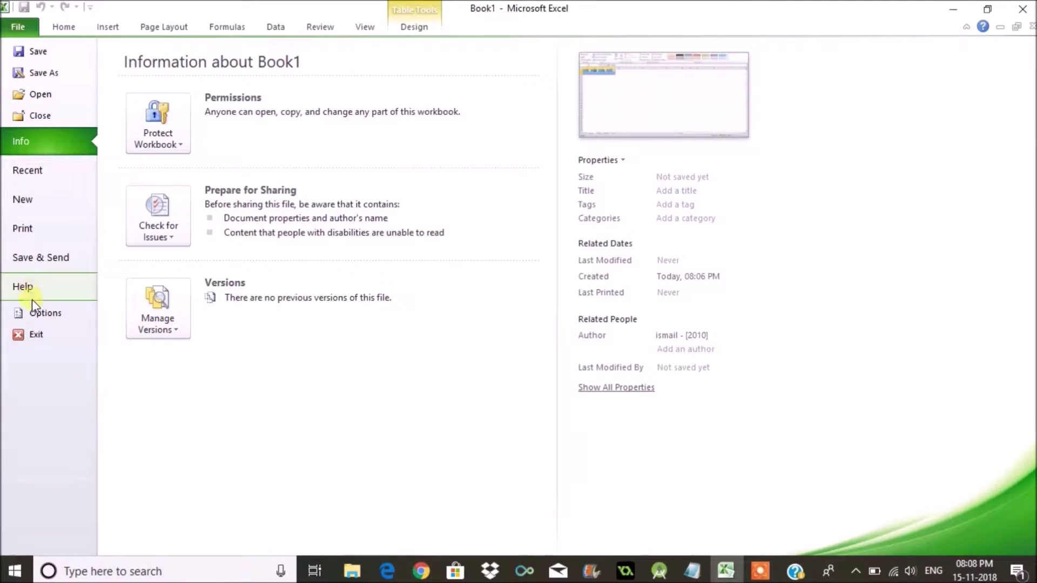
click(63, 316)
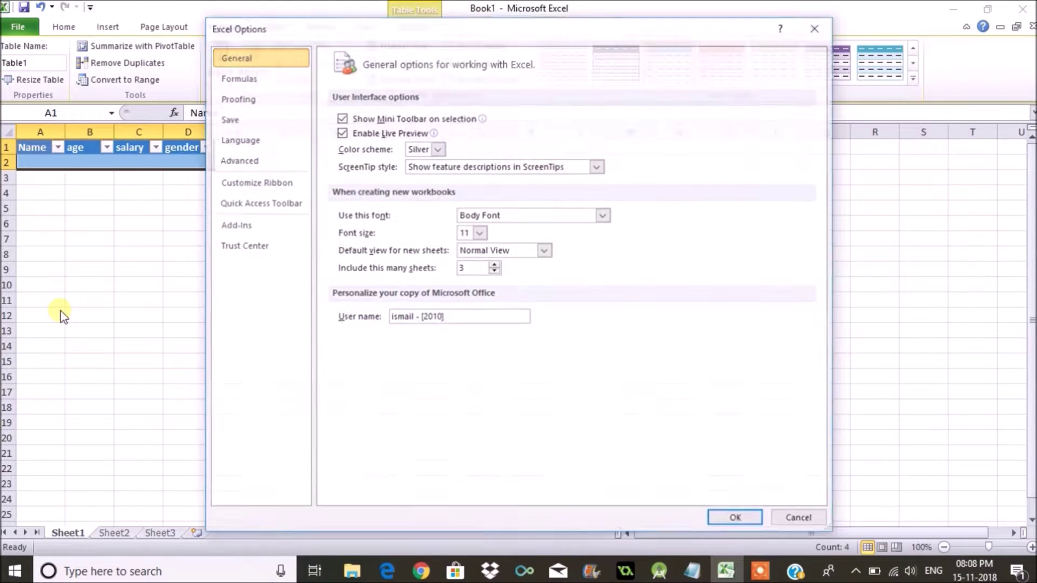
click(270, 184)
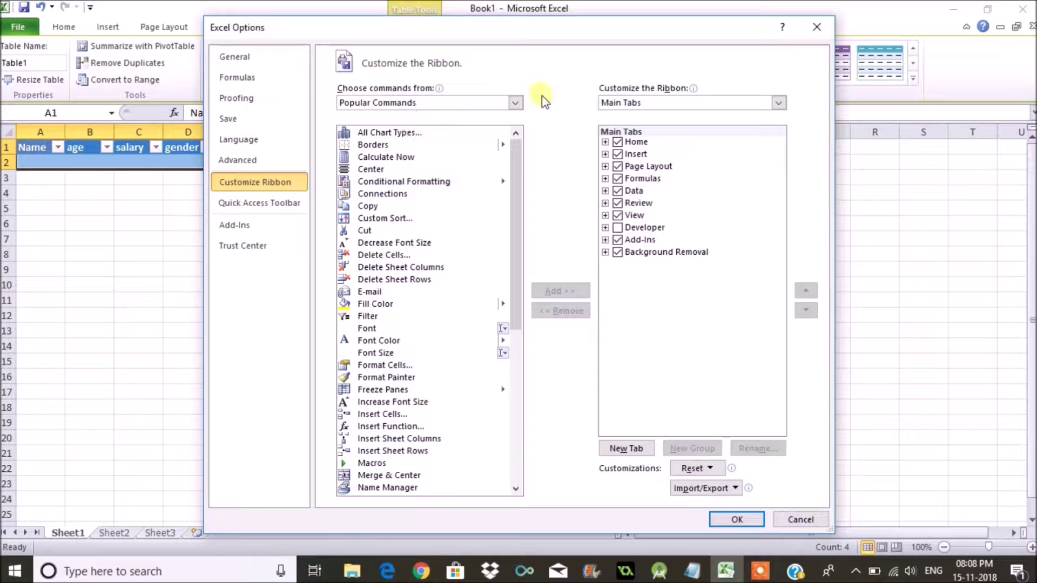
Step: List Commands Not in the Ribbon, try adding Form..., and dismiss the custom-group warning
click(516, 104)
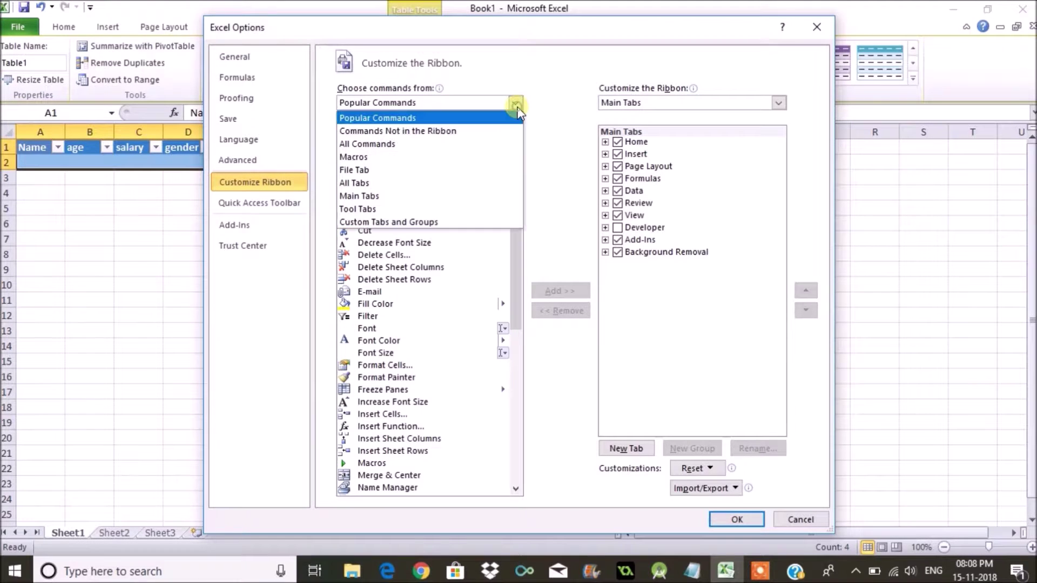
click(493, 134)
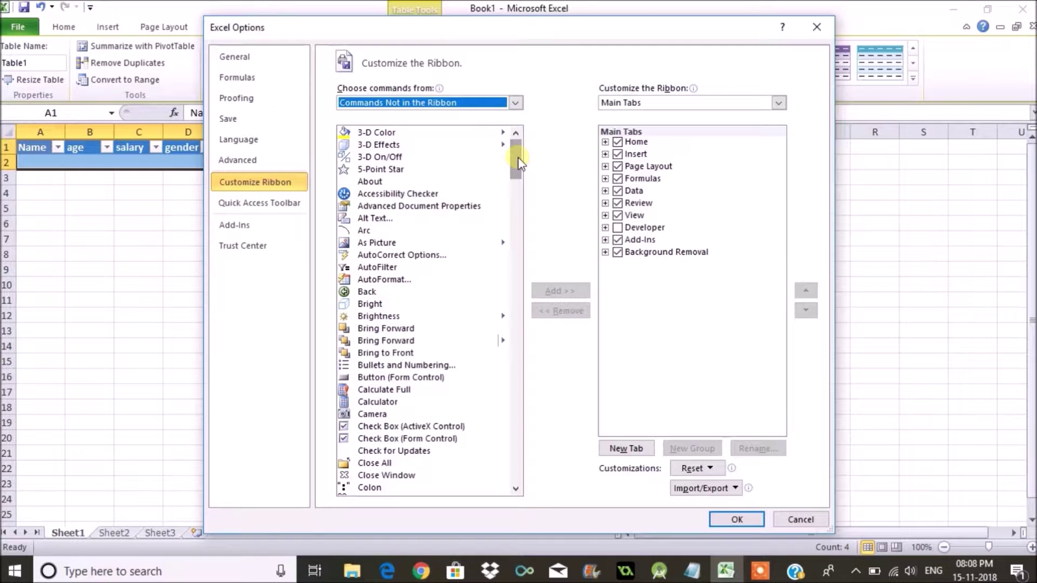
mouse_move(517, 157)
mouse_down()
mouse_move(510, 321)
mouse_move(513, 257)
mouse_up()
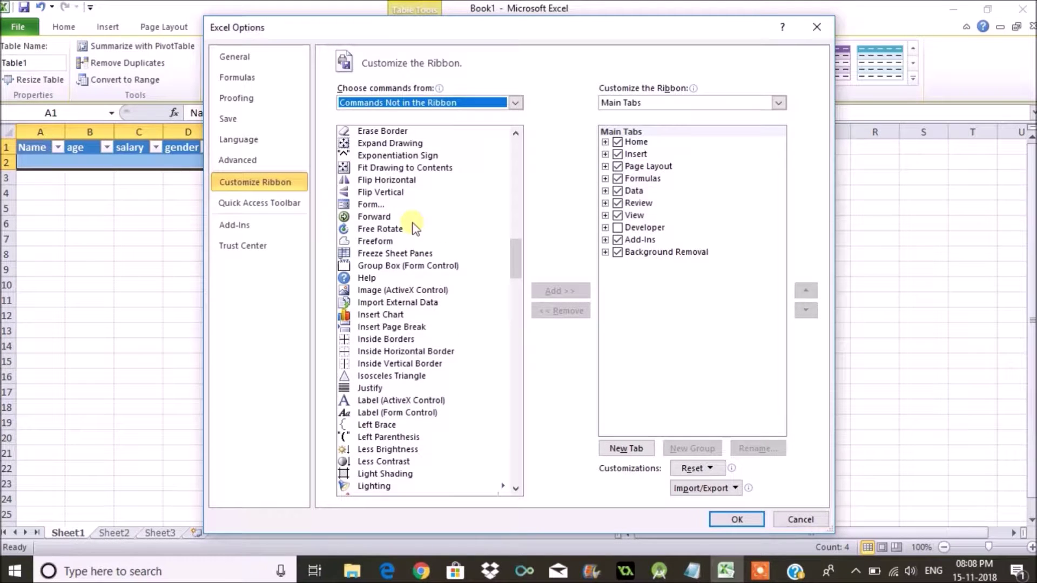
click(376, 206)
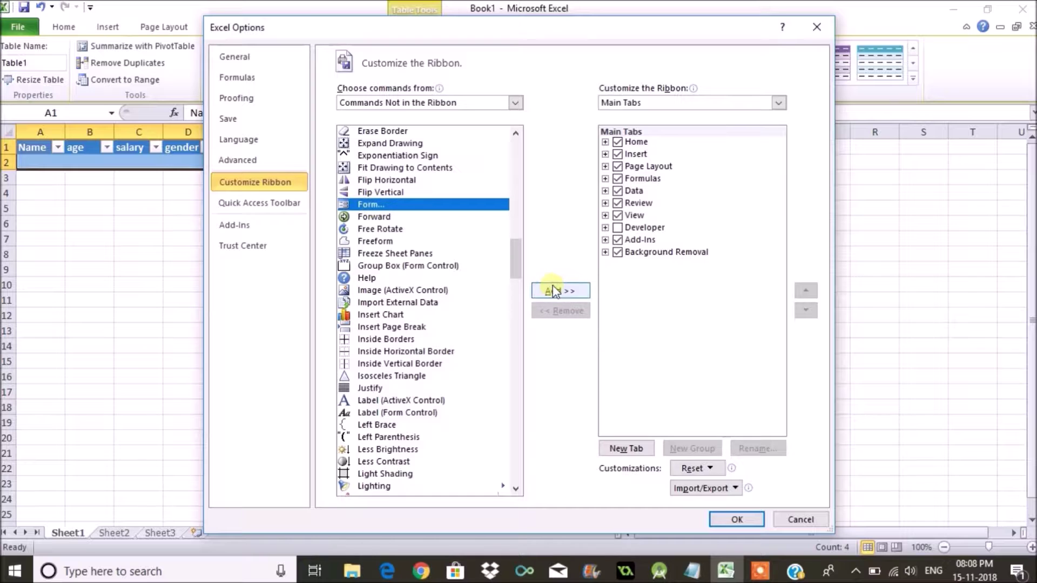
click(559, 291)
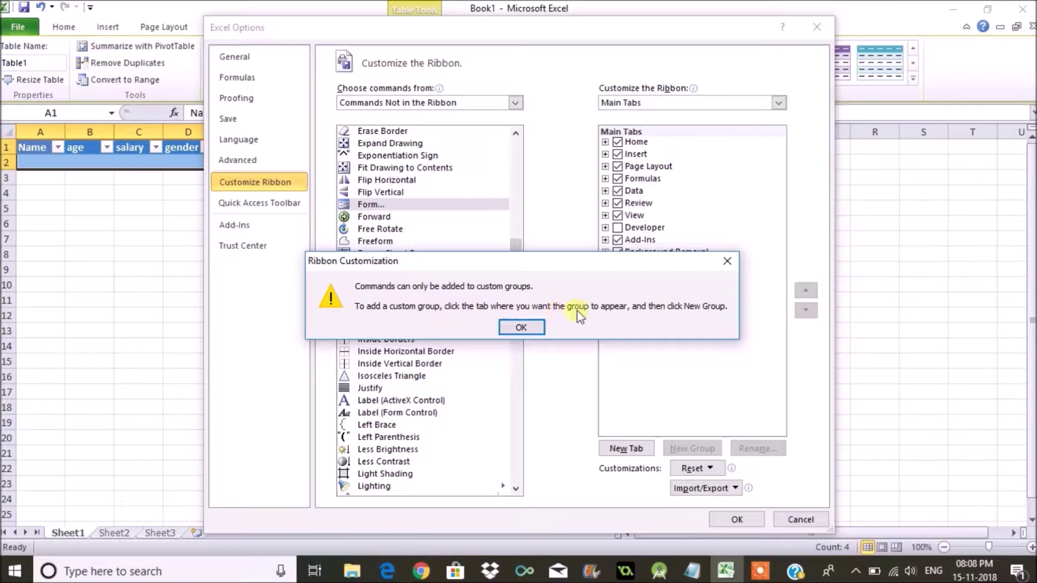
click(521, 327)
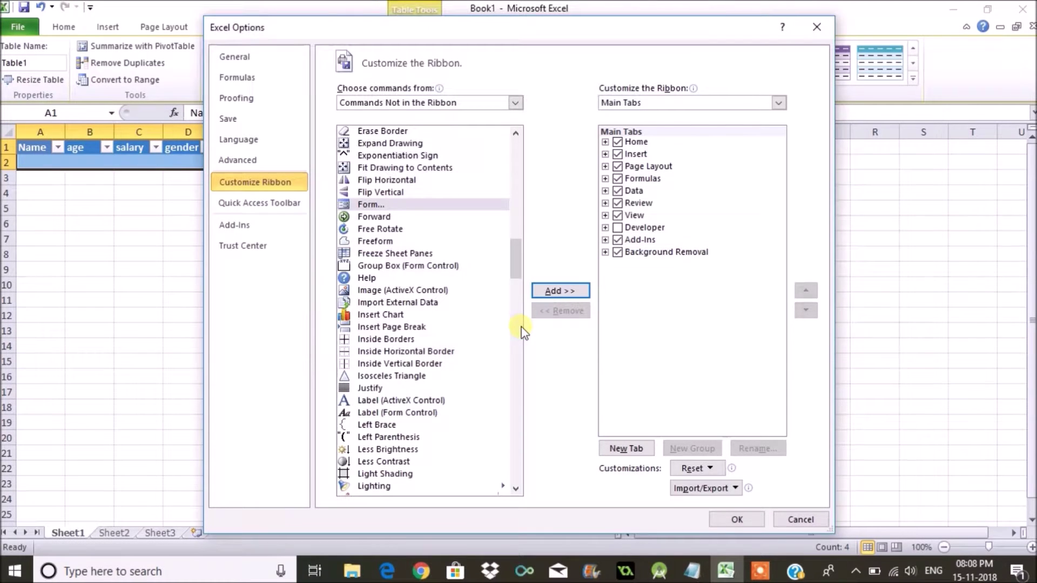
Step: Create a new custom ribbon tab and rename it Data entry
click(625, 449)
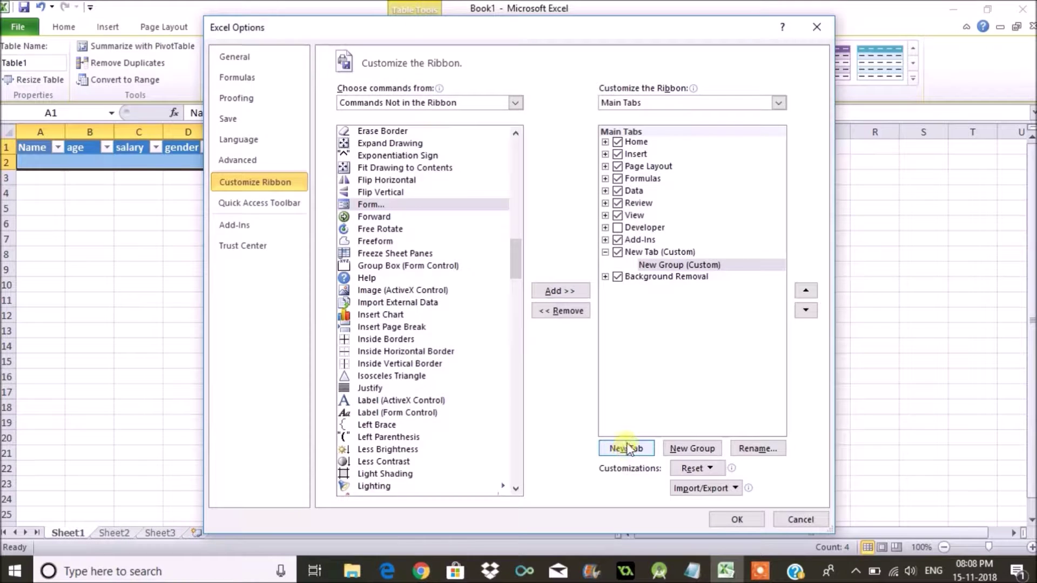
click(646, 252)
right_click(646, 252)
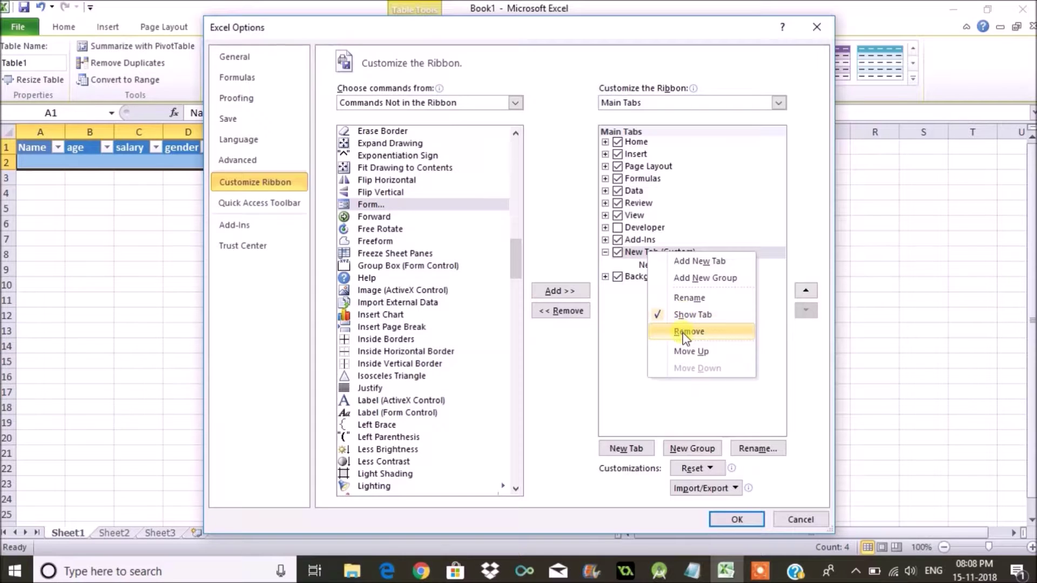
click(681, 302)
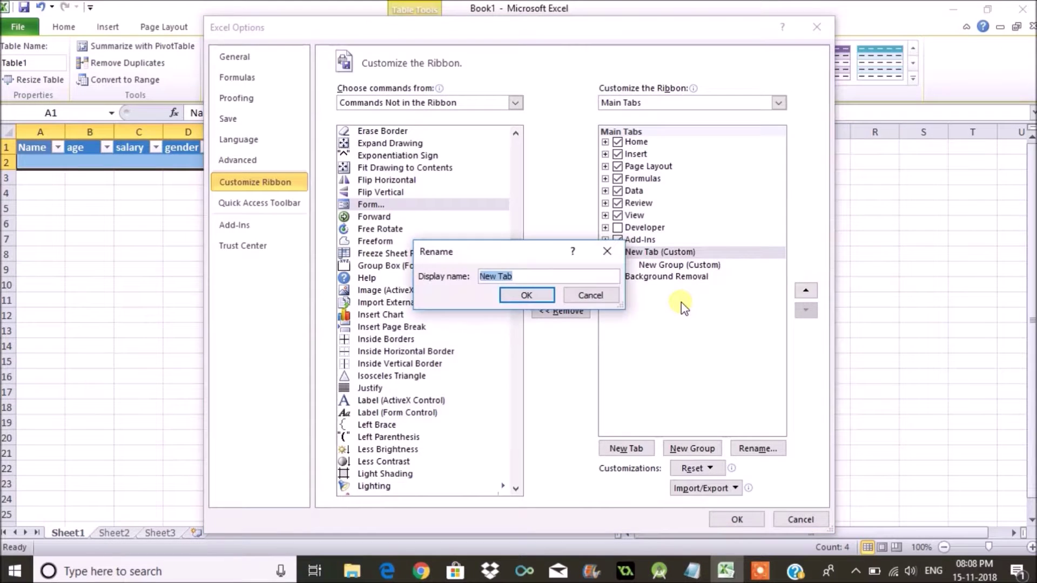
text(Data entry)
click(519, 291)
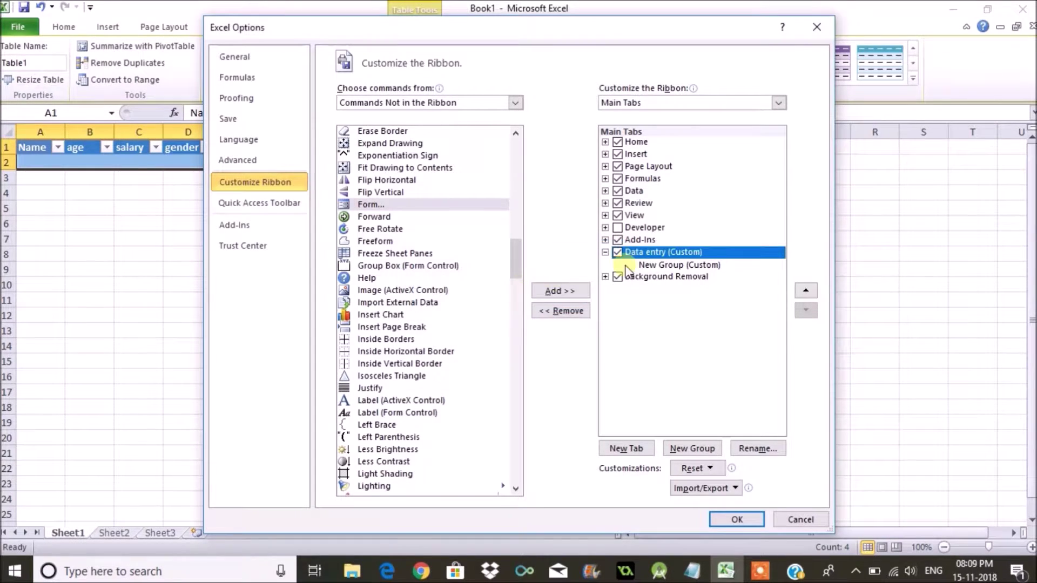
Step: Begin renaming the New Group inside the Data entry tab
click(681, 265)
right_click(682, 268)
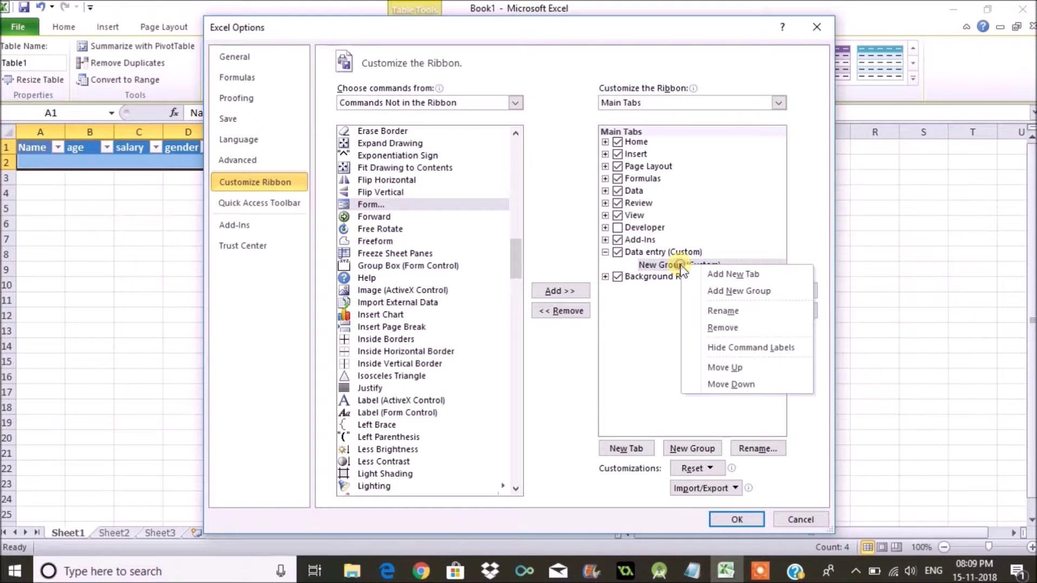
click(719, 319)
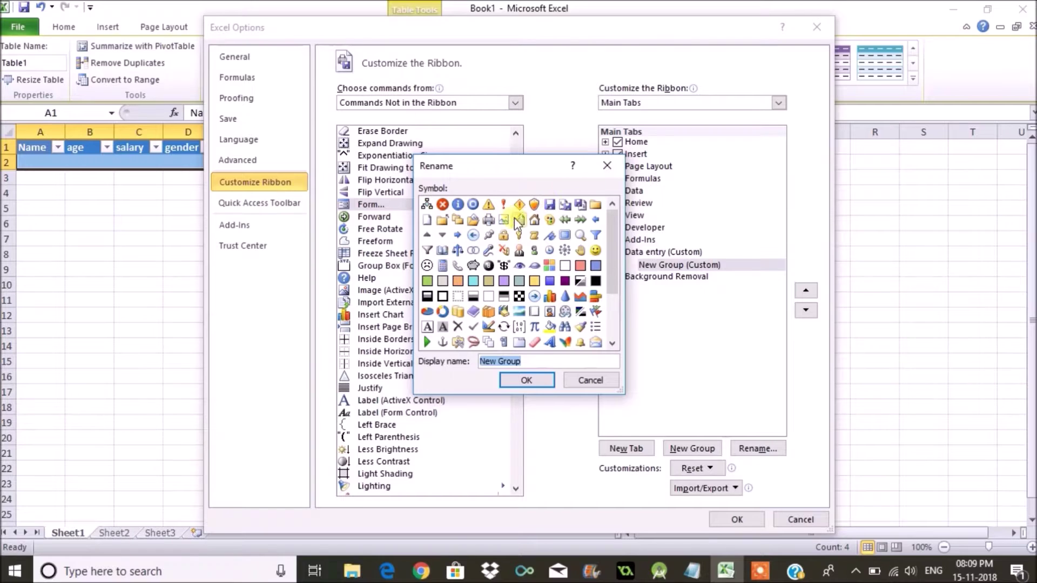
Step: Give the custom group a symbol and the display name 'data entry values'
click(551, 205)
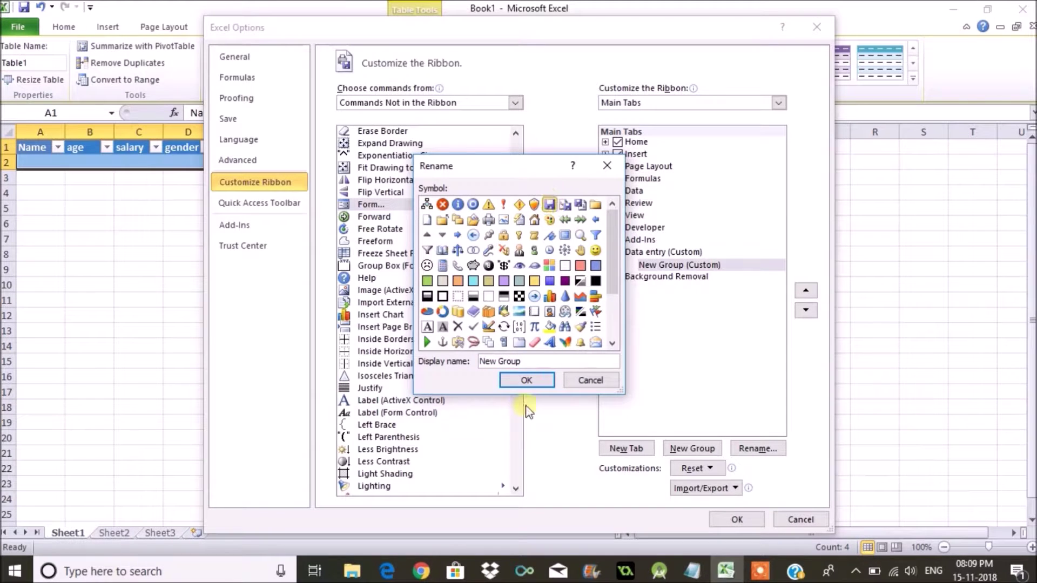
click(527, 381)
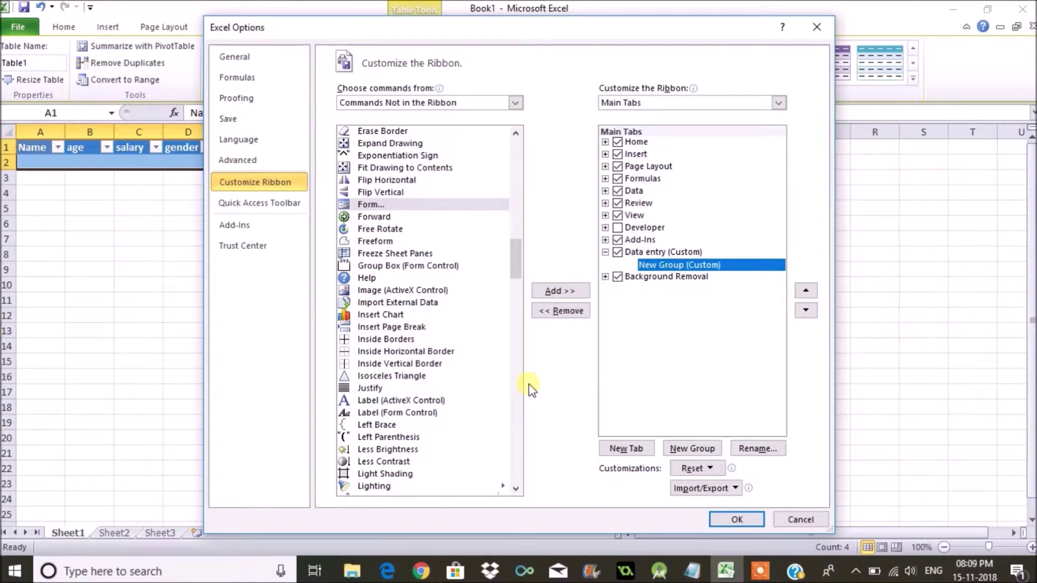
right_click(690, 264)
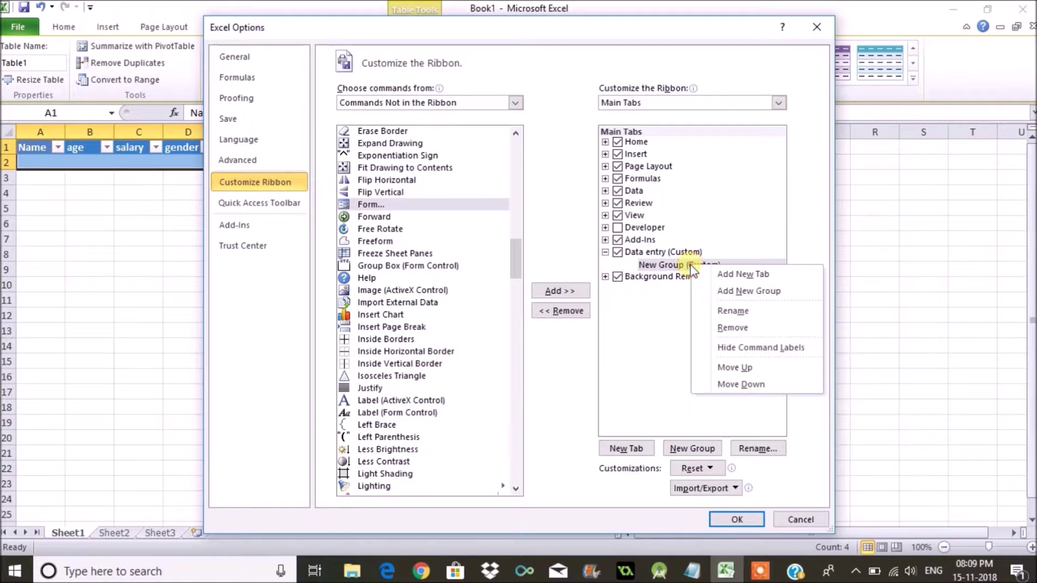
click(719, 312)
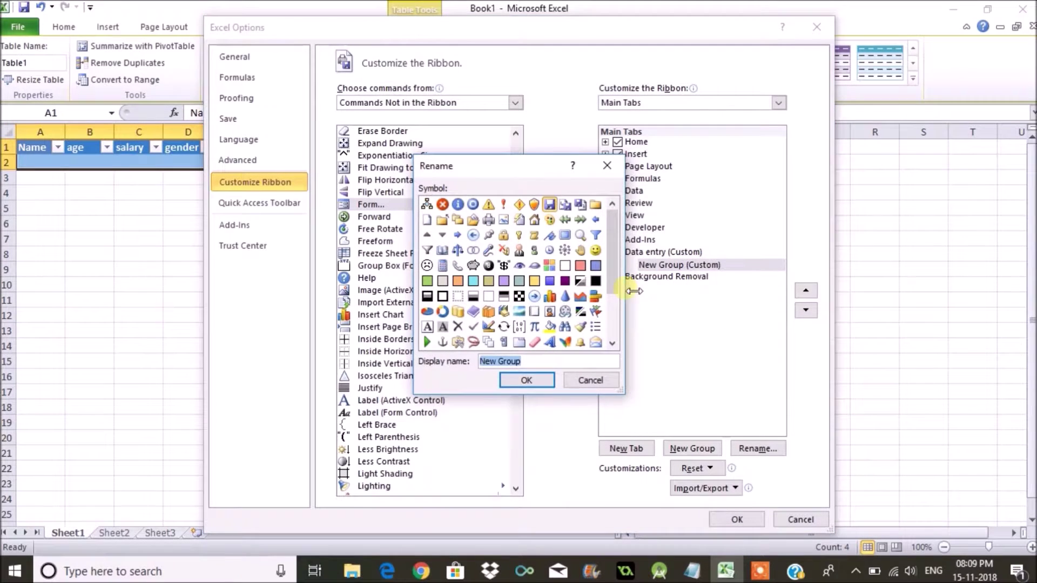
click(458, 311)
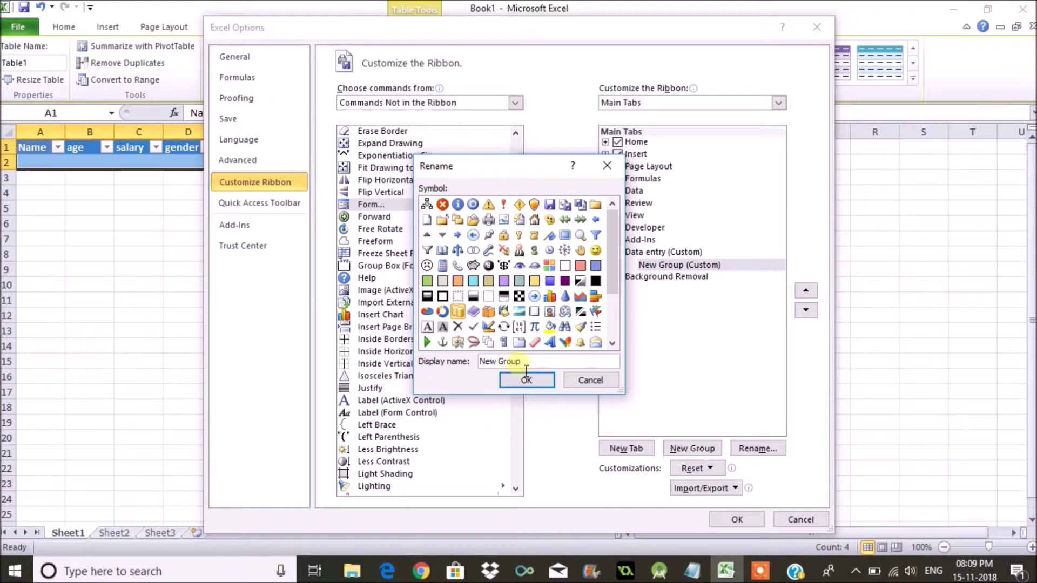
double_click(520, 363)
click(475, 363)
double_click(486, 363)
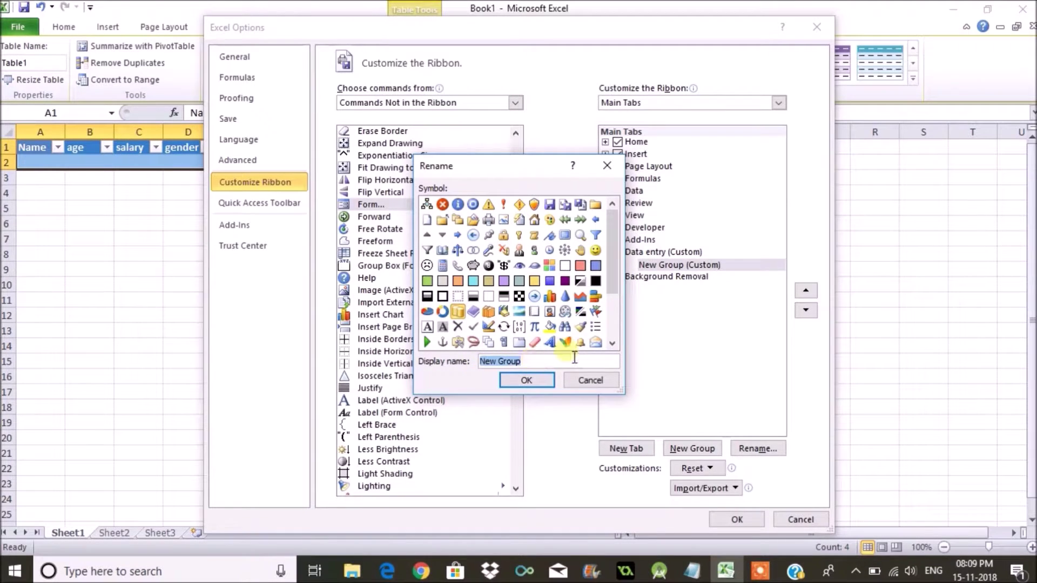
text(data entry values)
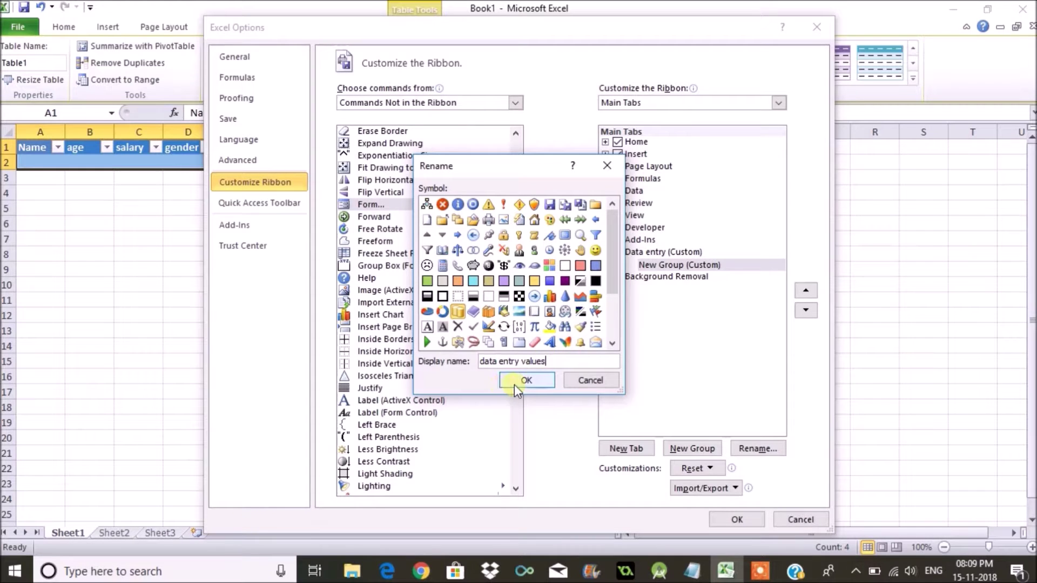
click(526, 380)
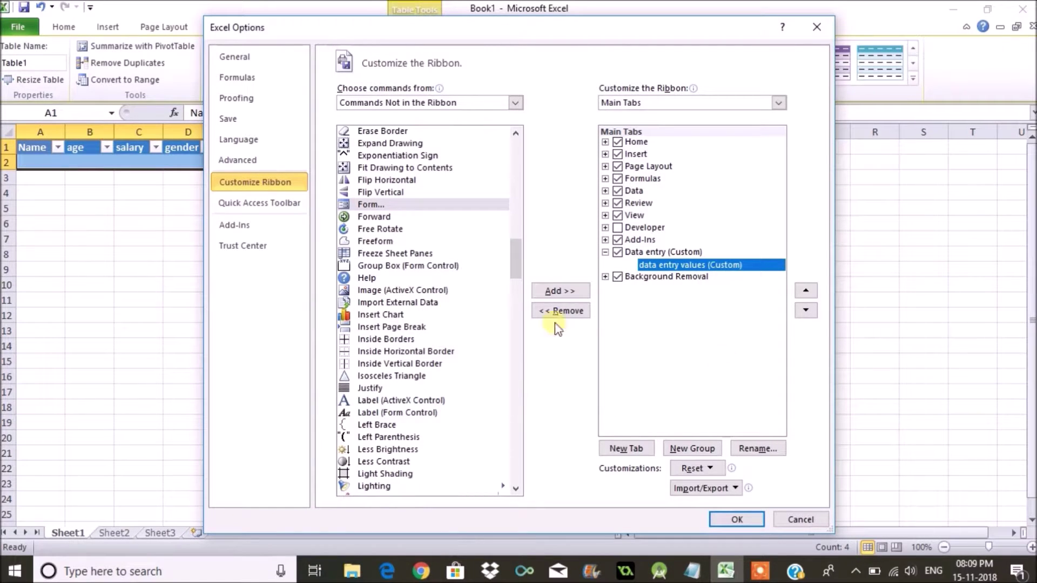
Step: Add the Form command to the data entry values group and apply the ribbon changes
click(375, 204)
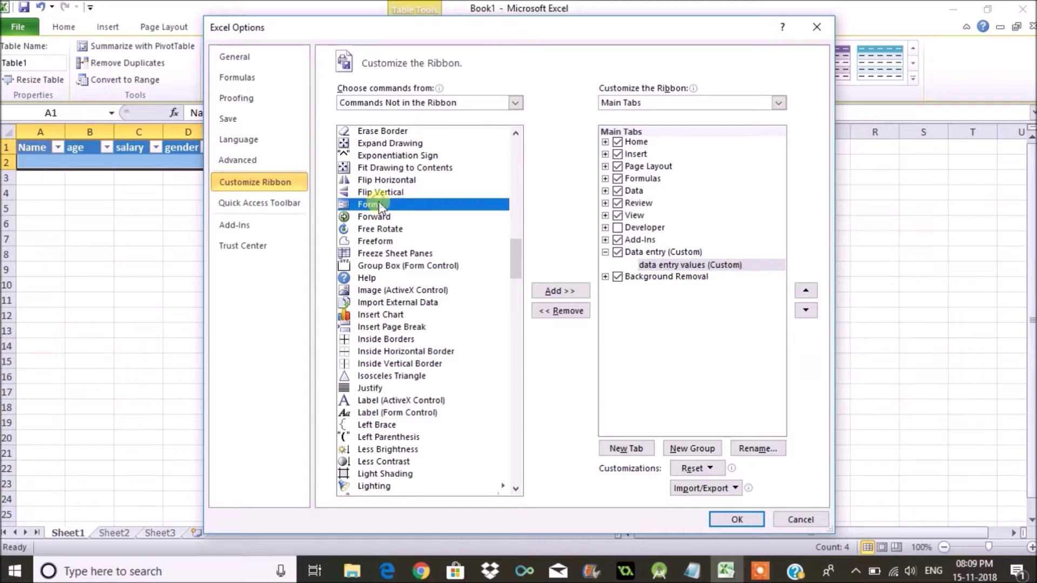
click(547, 289)
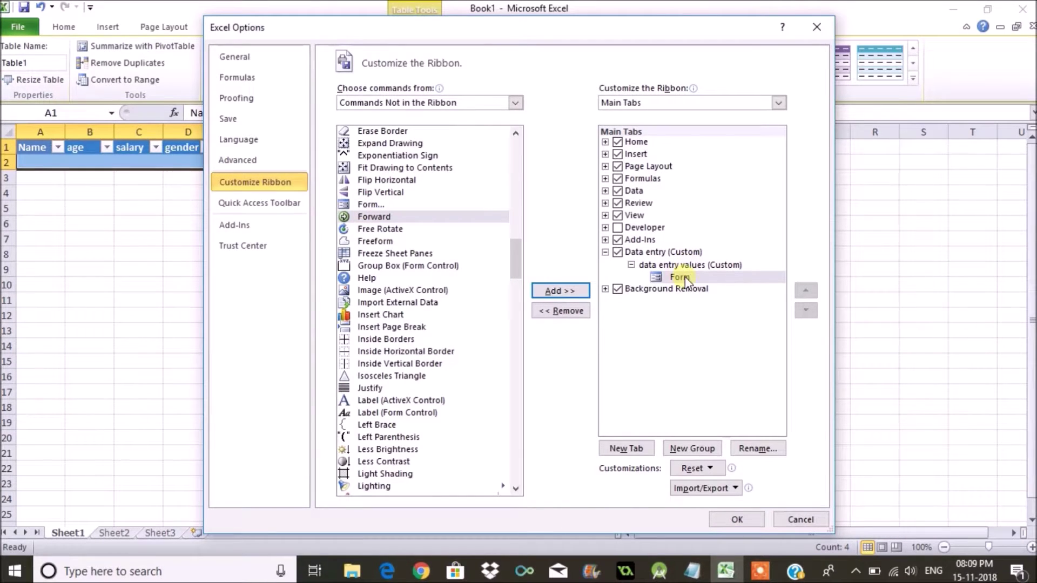
click(736, 519)
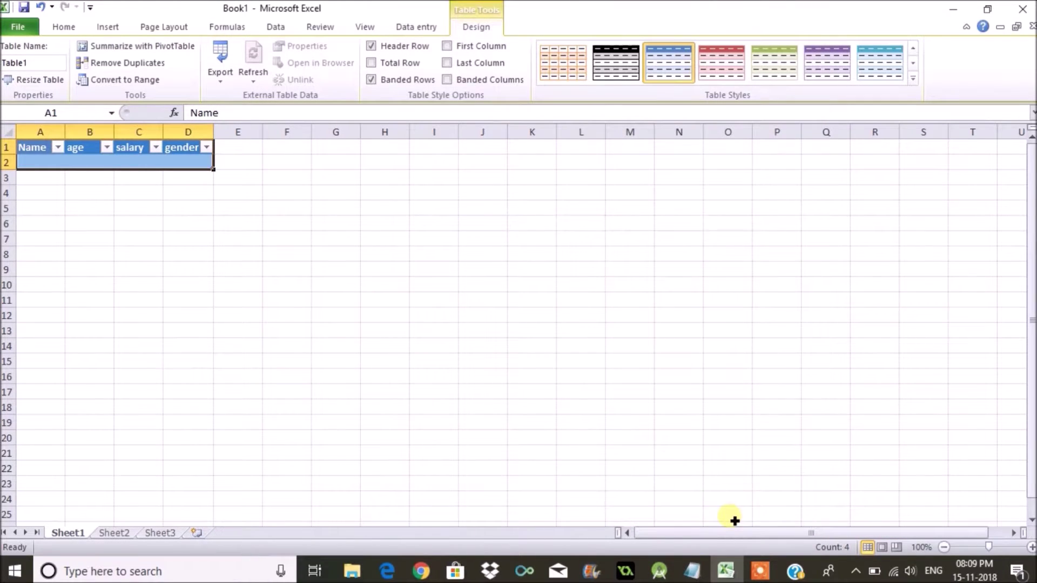
Step: Open the data form from the Data entry tab and add a male record aged 26, salary 10000
click(409, 30)
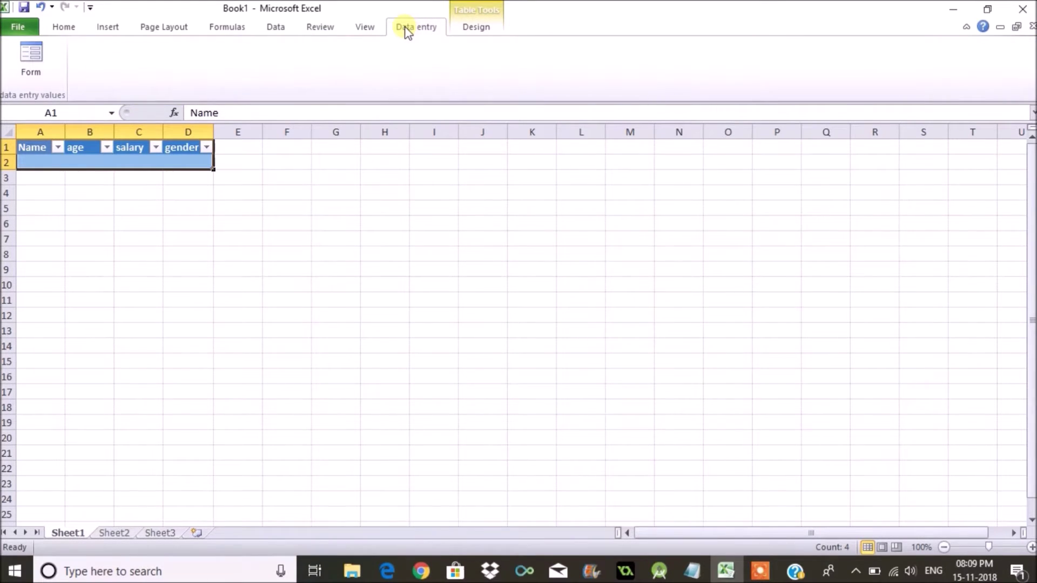
click(34, 66)
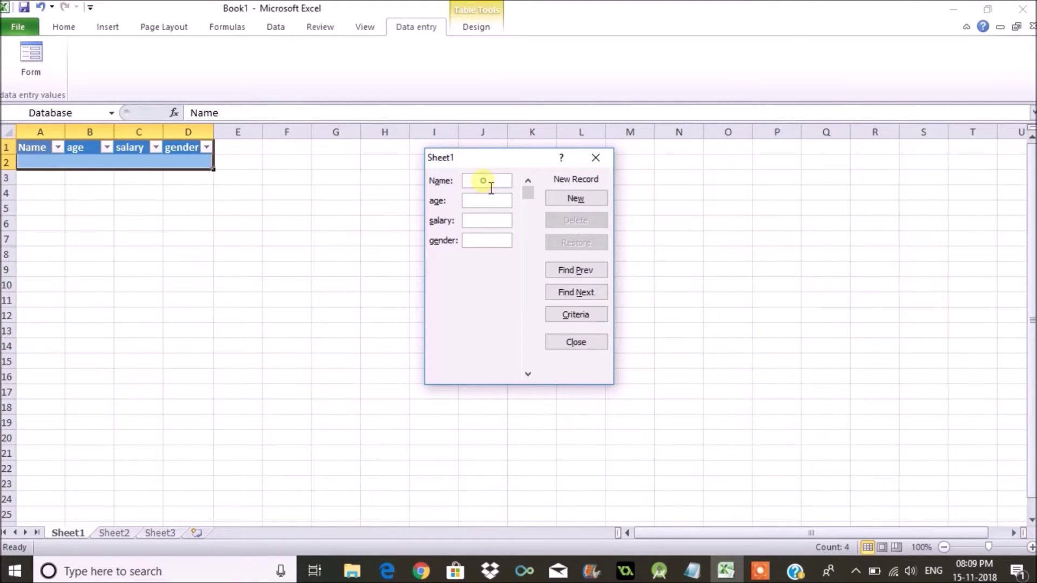
text(raj)
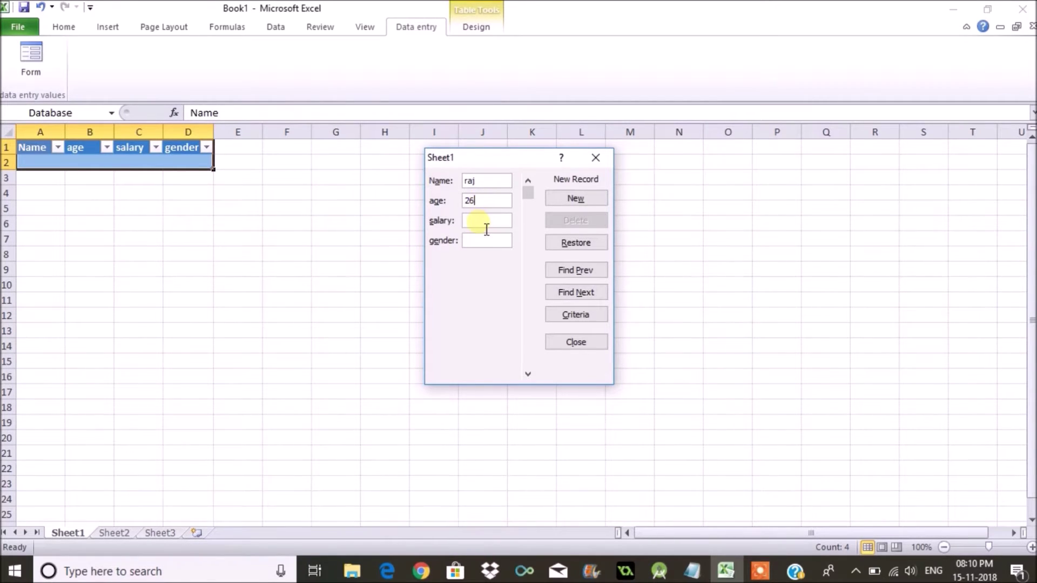
click(486, 226)
text(10000)
click(585, 202)
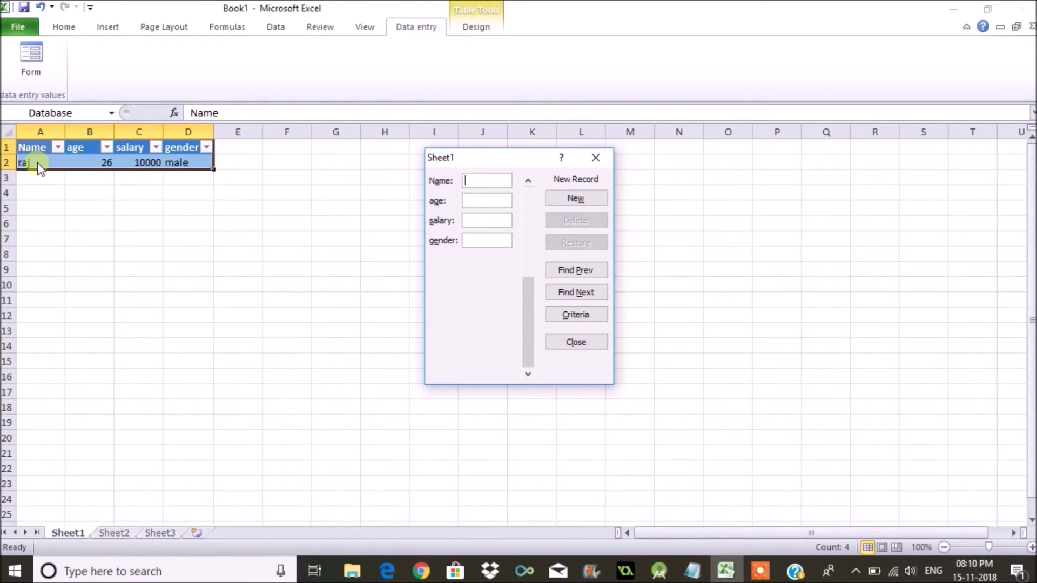
Step: Add a second male record with a name, age 22 and salary 20000
click(496, 211)
text(anotherna)
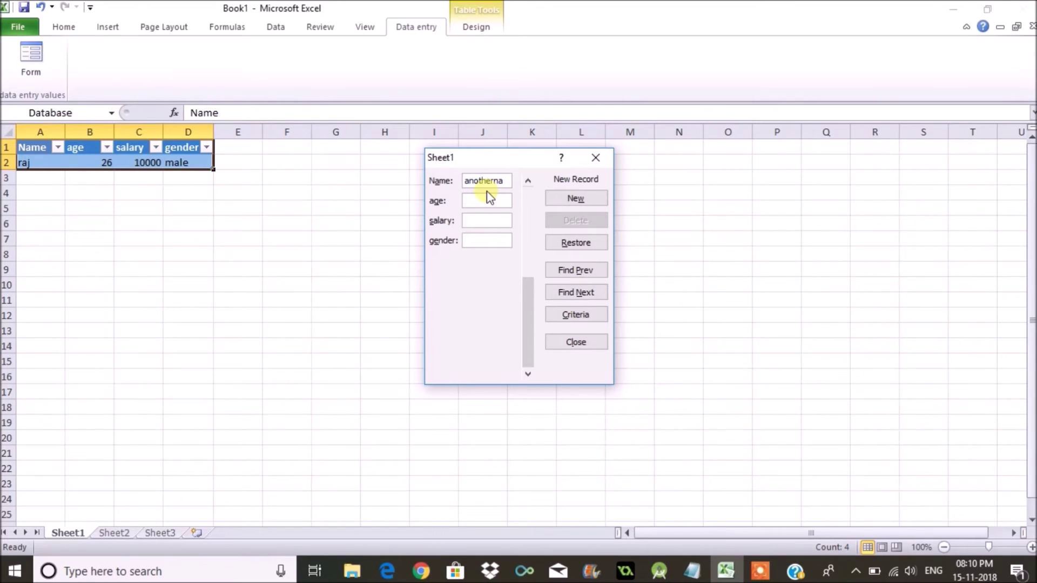
key(BackSpace)
key(BackSpace)
text(ravi)
click(492, 208)
text(22)
click(493, 221)
text(20000)
click(576, 200)
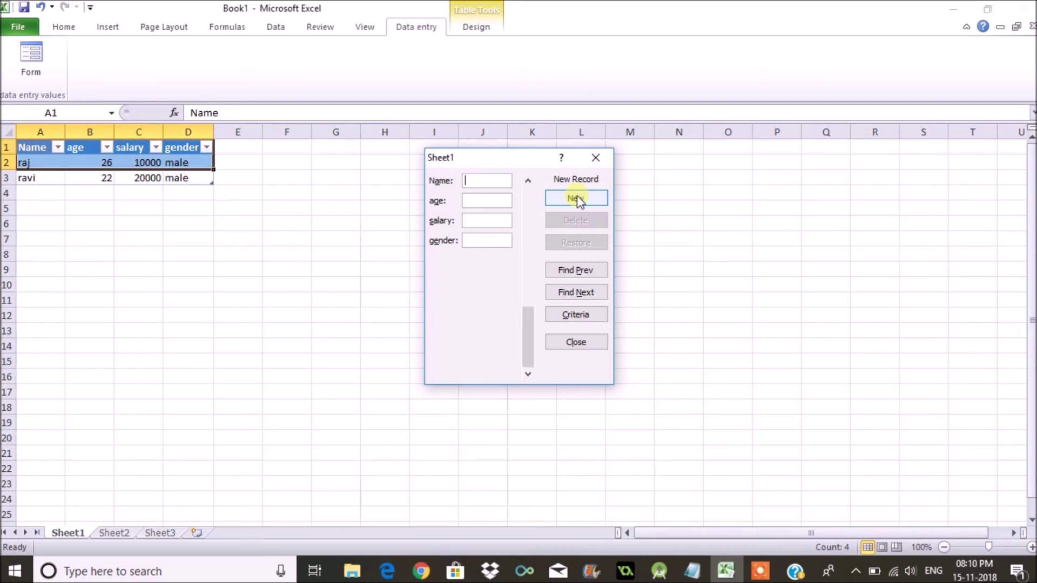